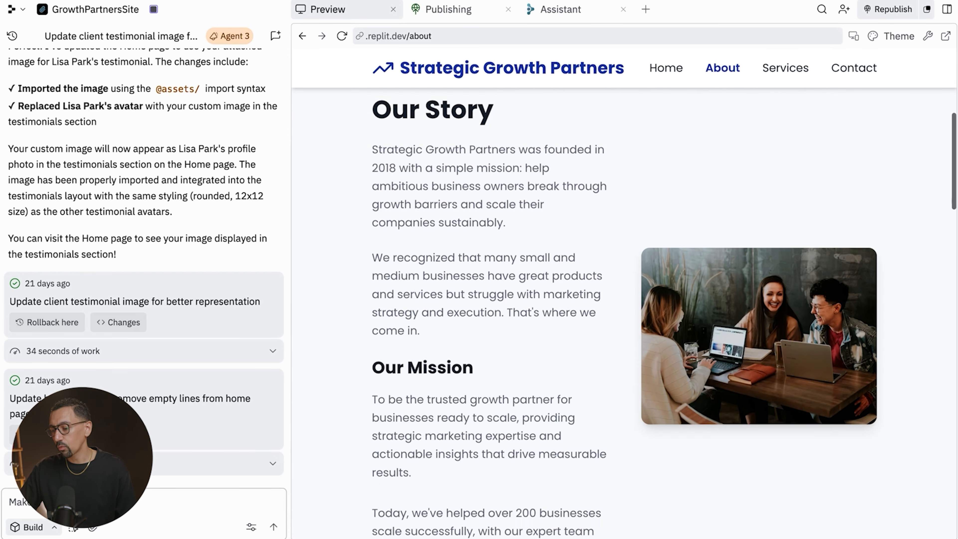
- Start a new Agent chat and draft a prompt to add a professional testimonials section to the about page after meet our team, before the footer
{"action": "scroll", "coordinate": [624, 291], "scroll_direction": "down", "scroll_amount": 15}
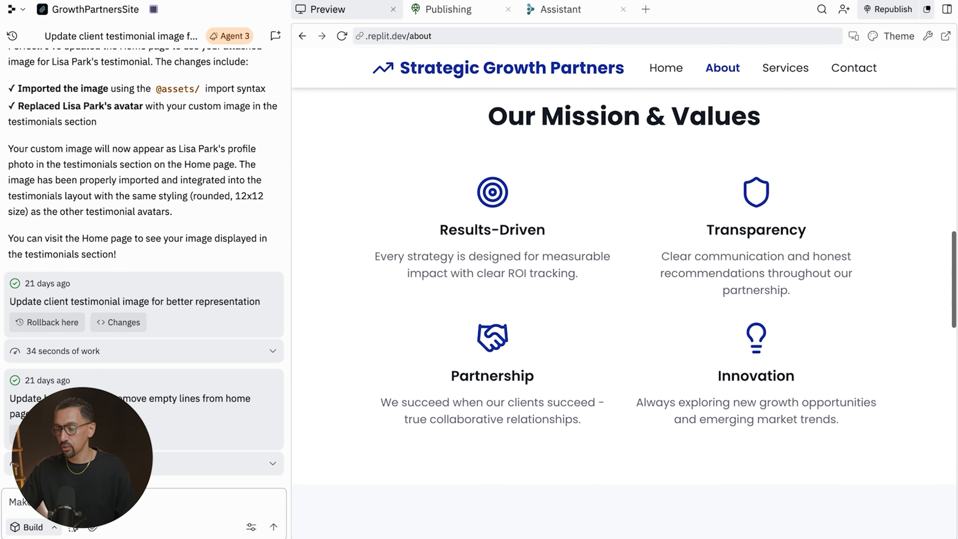
{"action": "scroll", "coordinate": [624, 291], "scroll_direction": "down", "scroll_amount": 15}
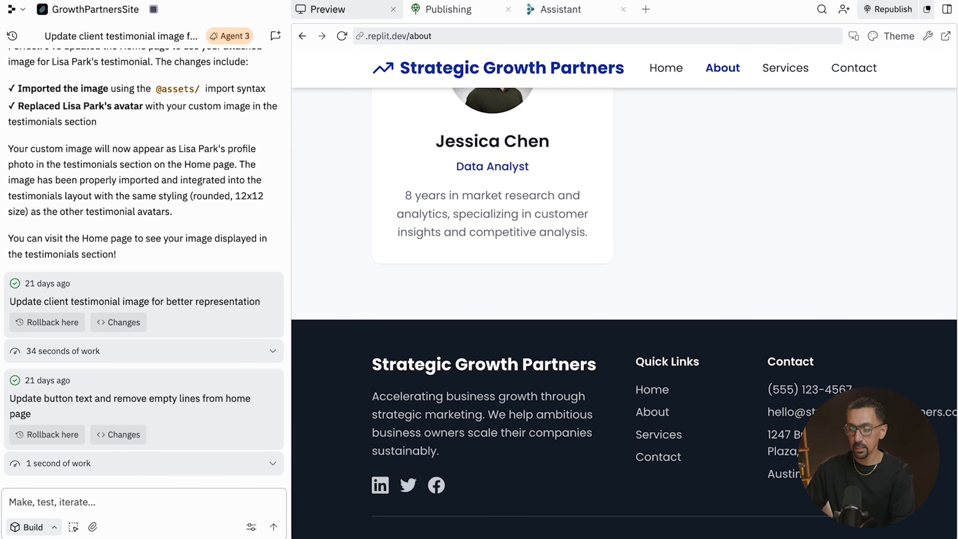
{"action": "left_click", "coordinate": [276, 35]}
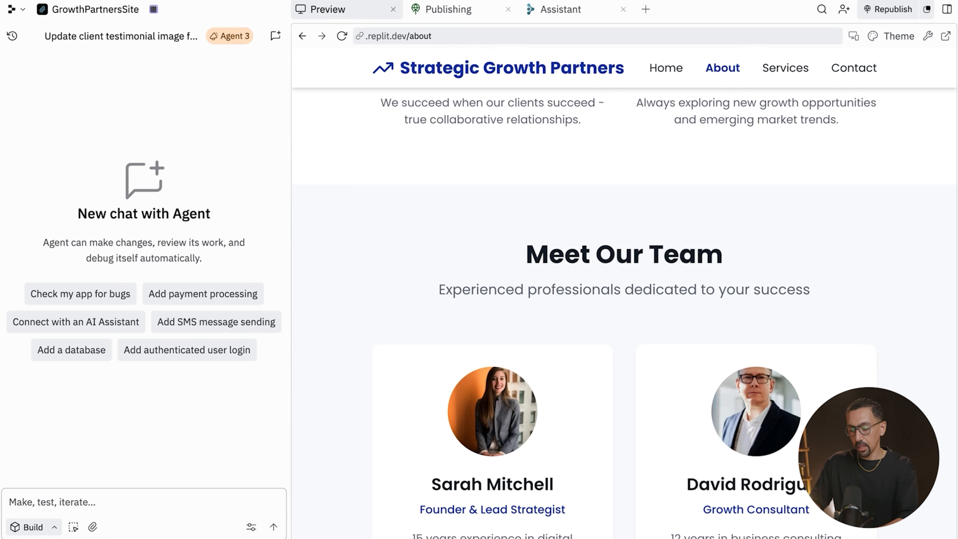
{"action": "left_click", "coordinate": [52, 502]}
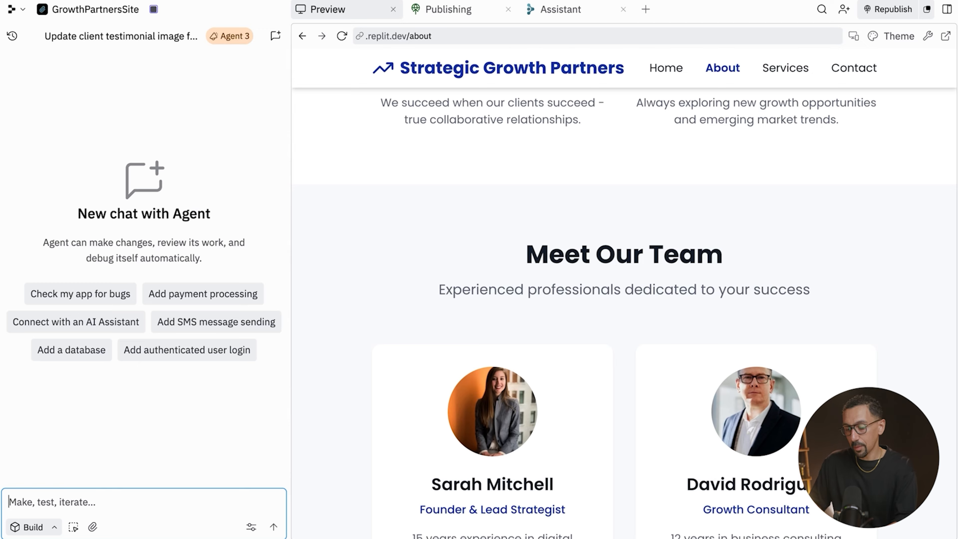
{"action": "type", "text": "Add a professional testimonials section to the about page of our website. Place it after the meet our team section  section and before the footer."}
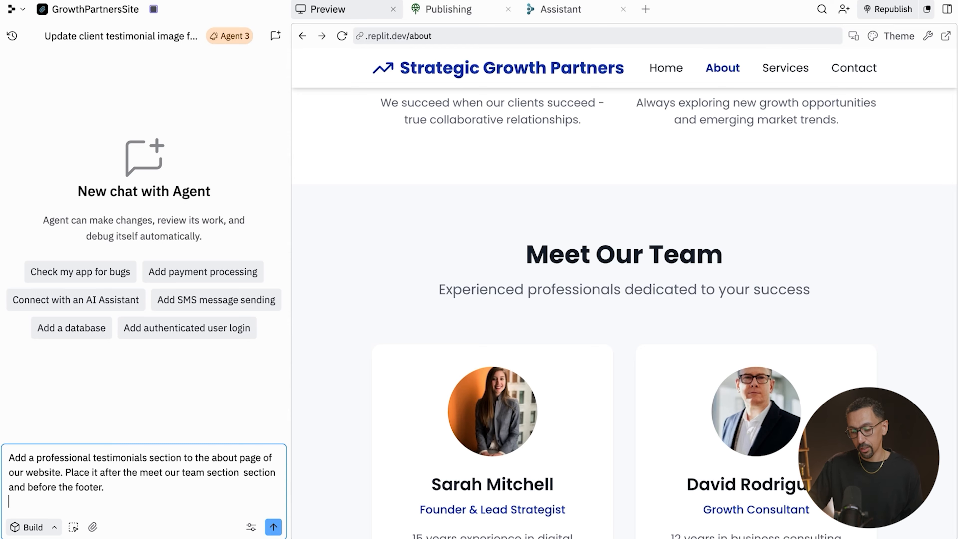
- Remove the duplicated word "section" and the extra space after "meet our team" in the prompt
{"action": "double_click", "coordinate": [217, 472]}
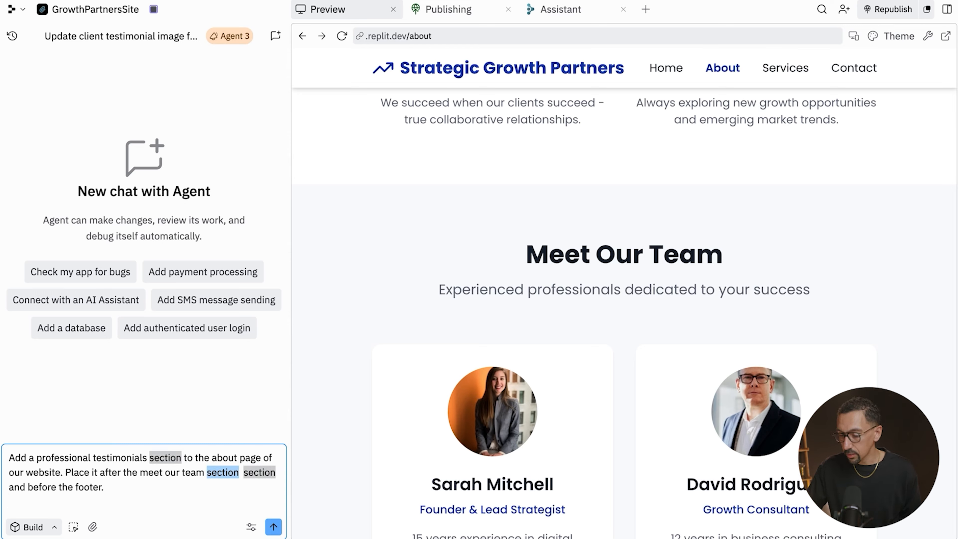
{"action": "key", "text": "BackSpace"}
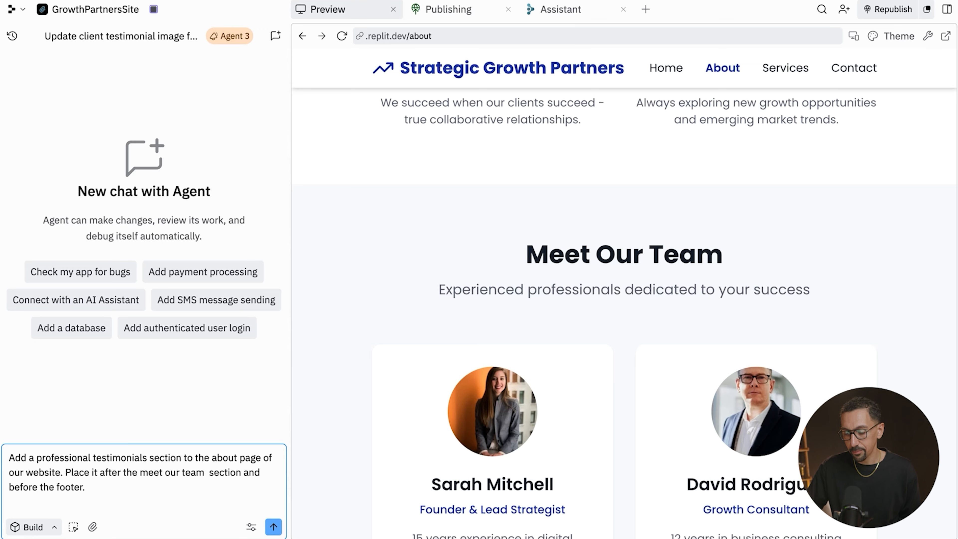
{"action": "key", "text": "BackSpace"}
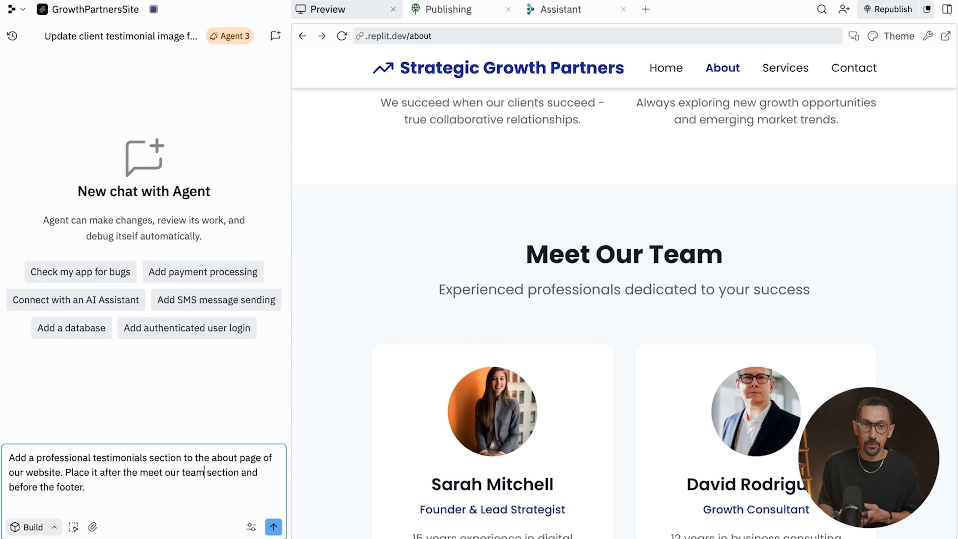
- Append the copied "Use these three client testimonials:" text with the three client quotes below the prompt, separated by a blank line
{"action": "left_click", "coordinate": [86, 487]}
{"action": "key", "text": "shift+Return"}
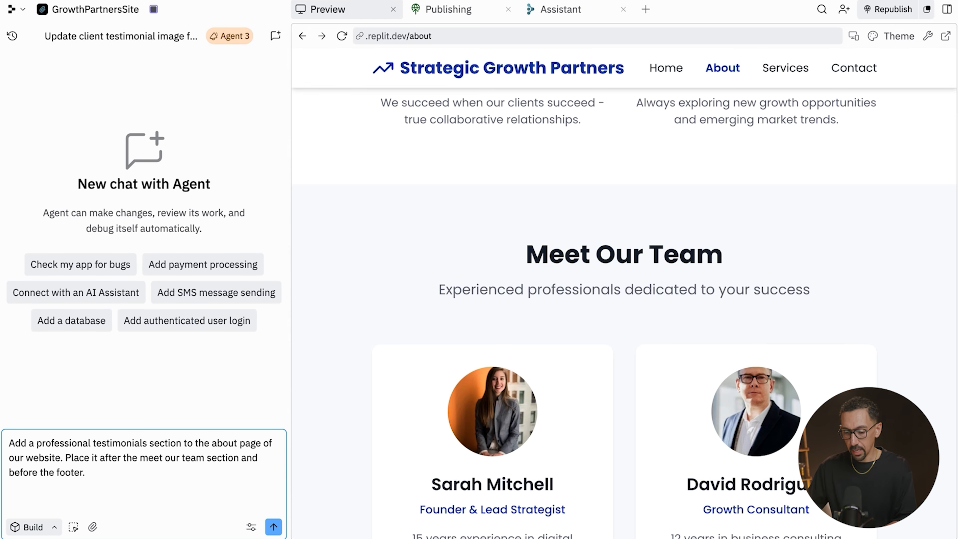
{"action": "key", "text": "shift+Return"}
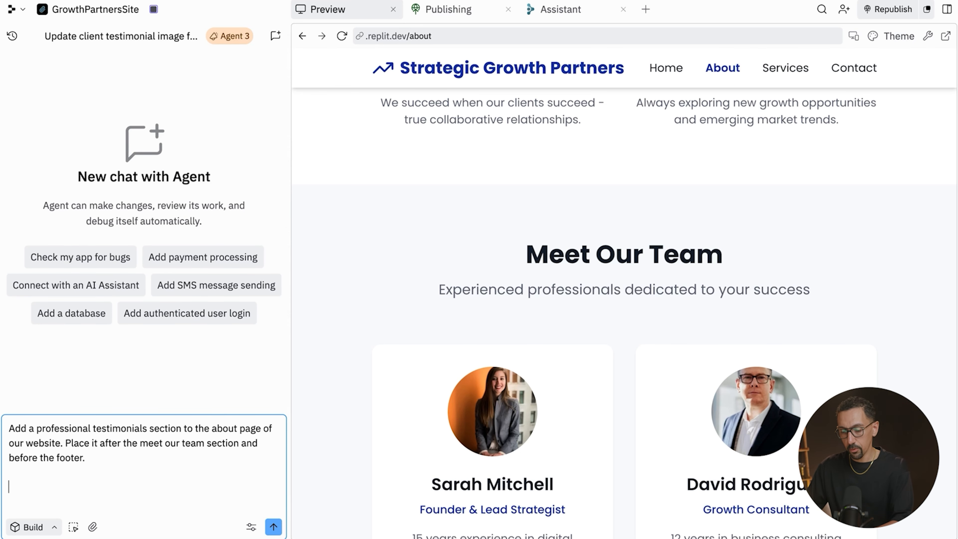
{"action": "key", "text": "ctrl+v"}
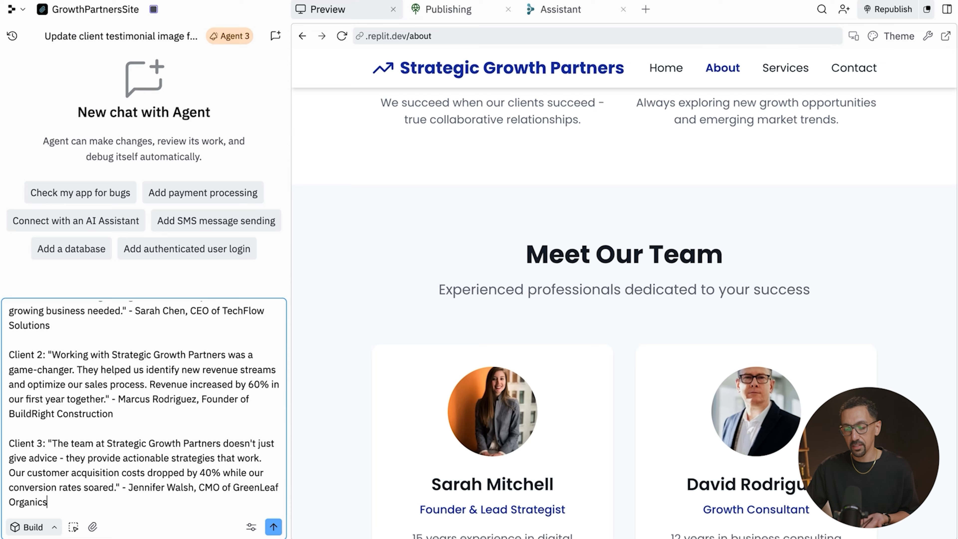
- Check the pasted testimonials, end the prompt with "Make sure it matches the same design and style of the rest of the website!" and submit it
{"action": "scroll", "coordinate": [144, 406], "scroll_direction": "up", "scroll_amount": 10}
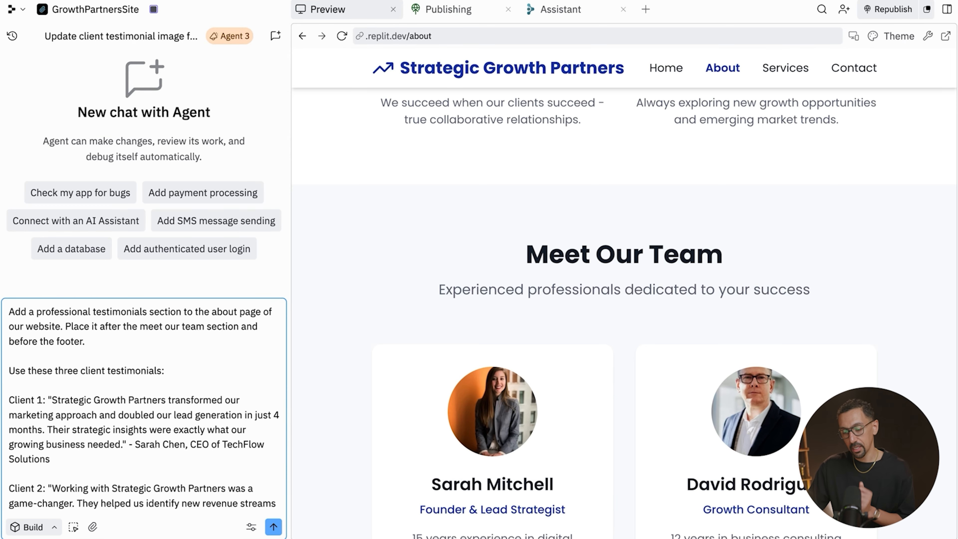
{"action": "scroll", "coordinate": [144, 406], "scroll_direction": "down", "scroll_amount": 10}
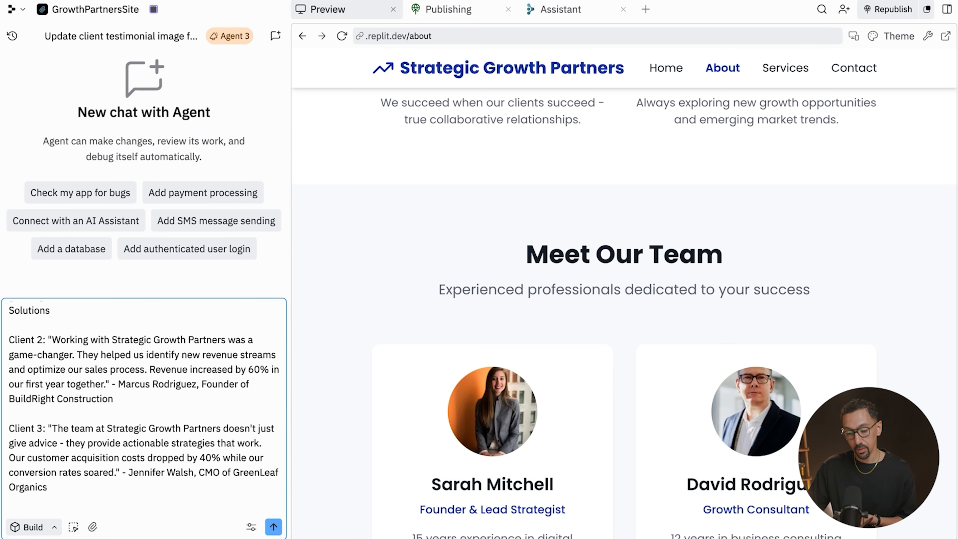
{"action": "scroll", "coordinate": [144, 406], "scroll_direction": "up", "scroll_amount": 5}
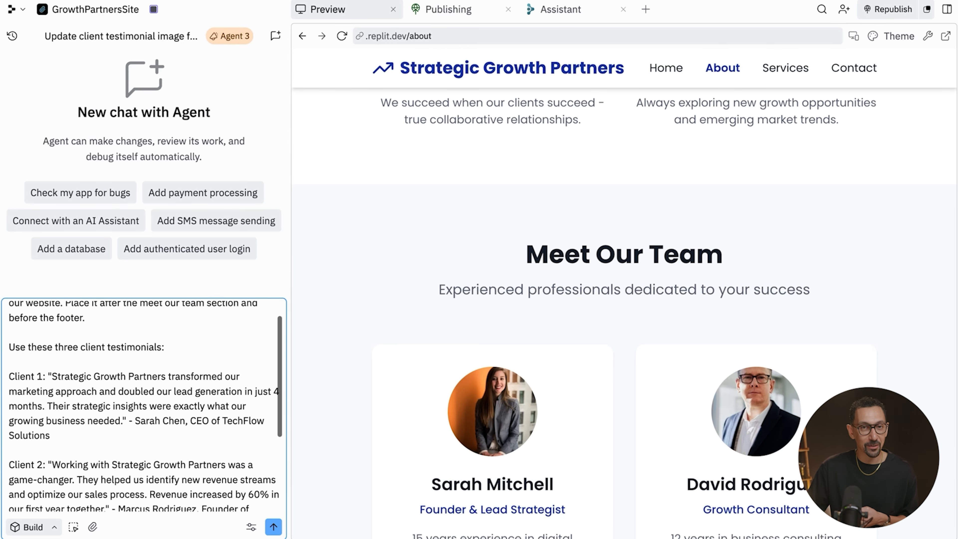
{"action": "scroll", "coordinate": [144, 407], "scroll_direction": "down", "scroll_amount": 3}
{"action": "left_click_drag", "start_coordinate": [109, 385], "coordinate": [246, 384]}
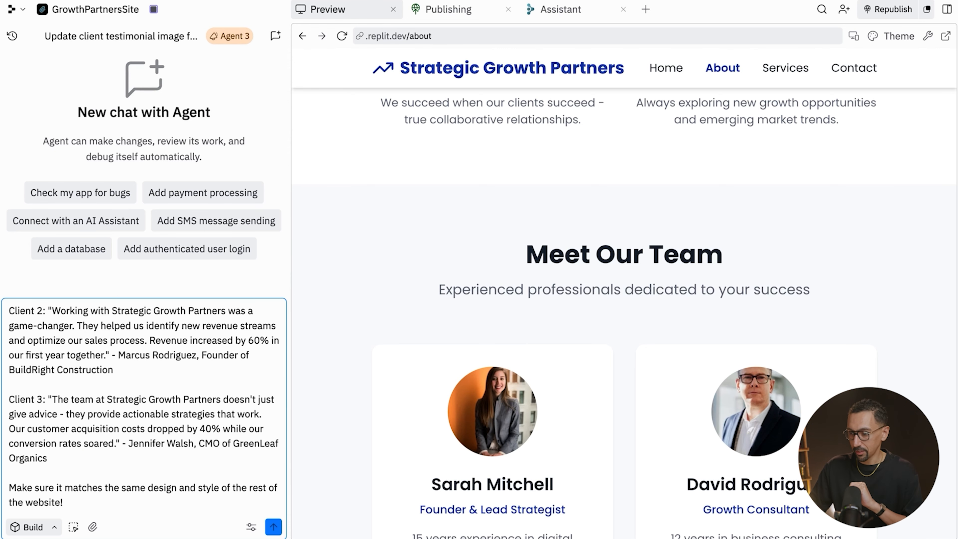
{"action": "key", "text": "Return"}
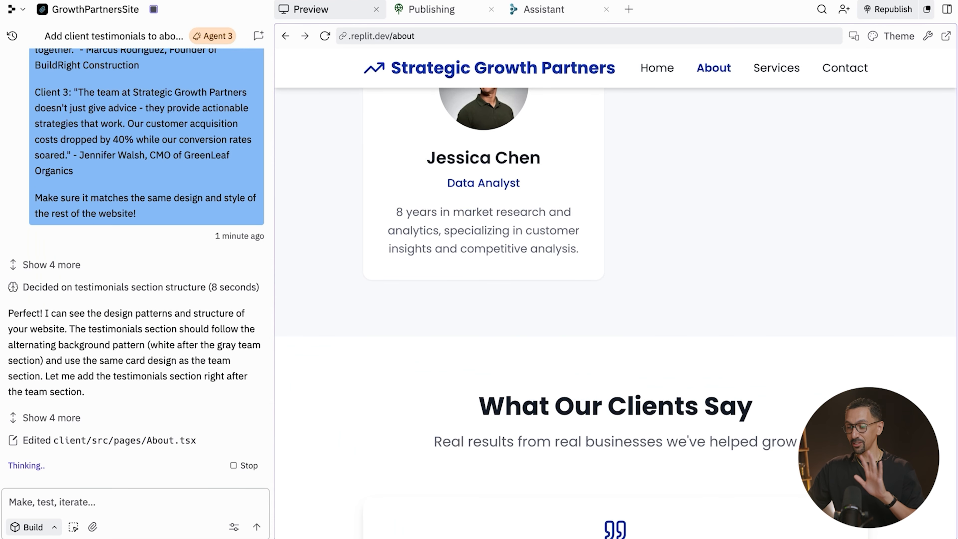
- Examine the new What Our Clients Say section in the preview, checking its placement, quotes, client names and job titles
{"action": "scroll", "coordinate": [616, 313], "scroll_direction": "down", "scroll_amount": 5}
{"action": "scroll", "coordinate": [615, 313], "scroll_direction": "down", "scroll_amount": 2}
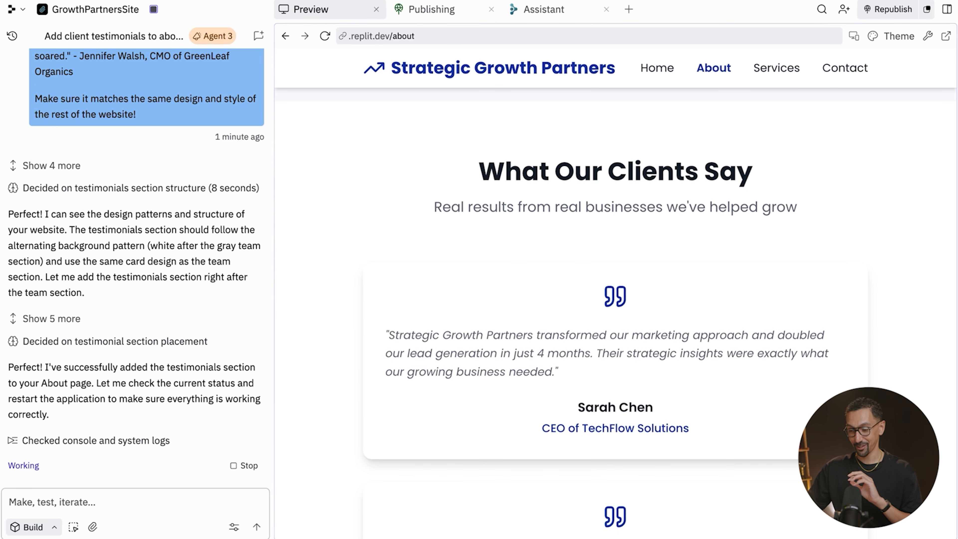
{"action": "scroll", "coordinate": [616, 313], "scroll_direction": "down", "scroll_amount": 1}
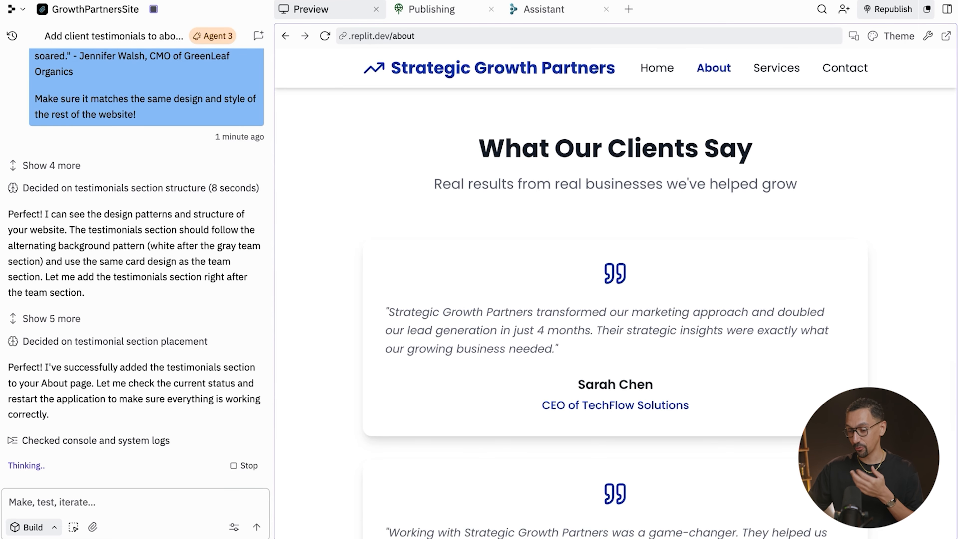
{"action": "scroll", "coordinate": [615, 313], "scroll_direction": "up", "scroll_amount": 1}
{"action": "scroll", "coordinate": [616, 313], "scroll_direction": "down", "scroll_amount": 4}
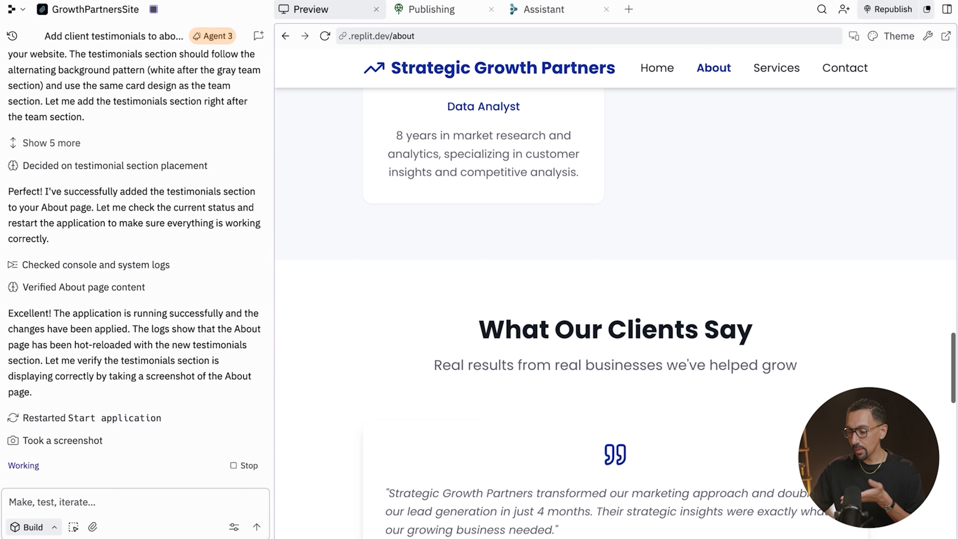
{"action": "scroll", "coordinate": [615, 313], "scroll_direction": "down", "scroll_amount": 5}
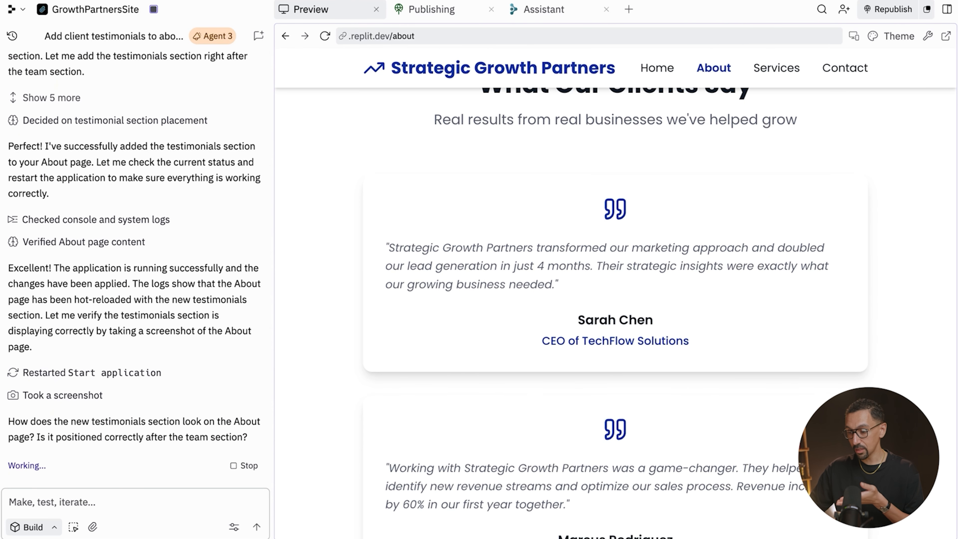
{"action": "scroll", "coordinate": [615, 313], "scroll_direction": "down", "scroll_amount": 6}
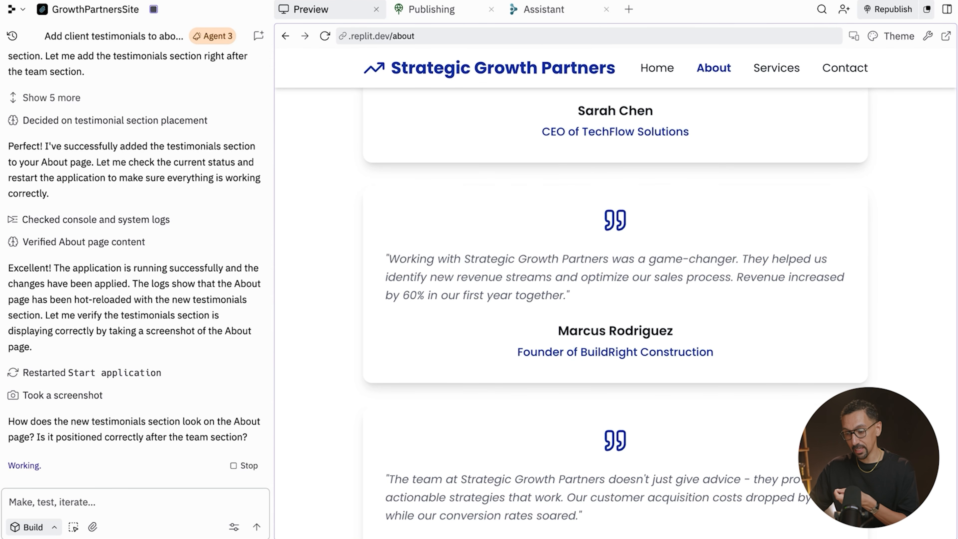
{"action": "left_click_drag", "start_coordinate": [558, 332], "coordinate": [659, 331]}
{"action": "left_click_drag", "start_coordinate": [553, 353], "coordinate": [619, 352]}
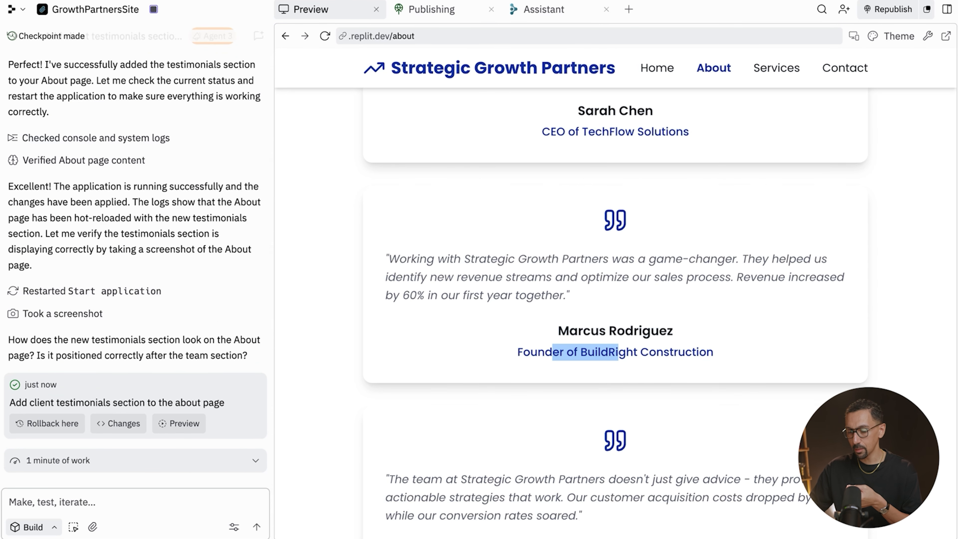
{"action": "scroll", "coordinate": [615, 313], "scroll_direction": "up", "scroll_amount": 3}
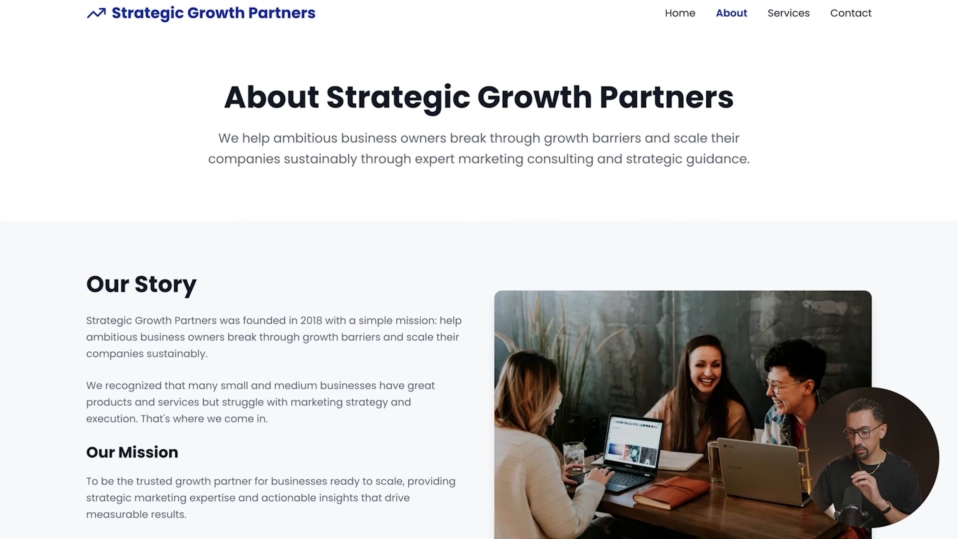
- Review the full-width About page from the top down to the client testimonials above the footer
{"action": "scroll", "coordinate": [479, 265], "scroll_direction": "down", "scroll_amount": 10}
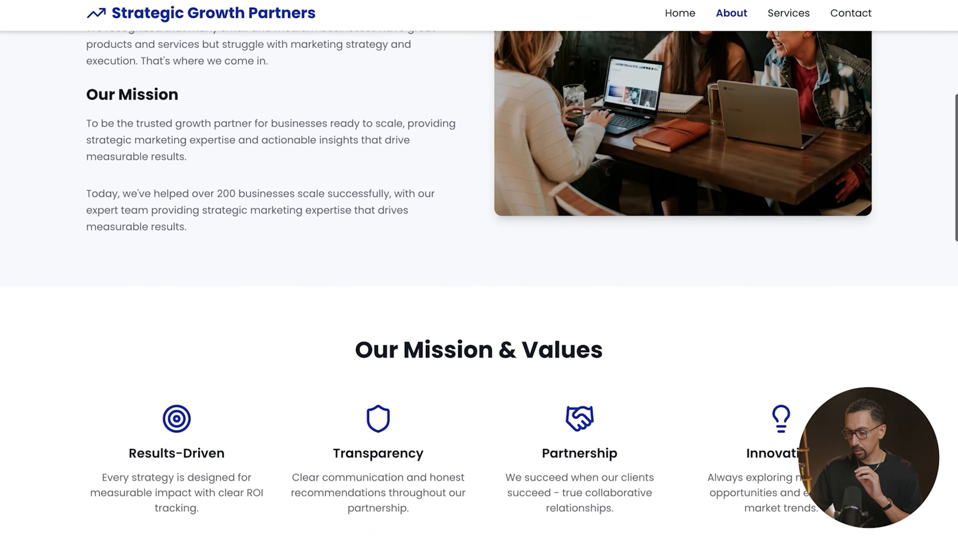
{"action": "scroll", "coordinate": [478, 265], "scroll_direction": "down", "scroll_amount": 15}
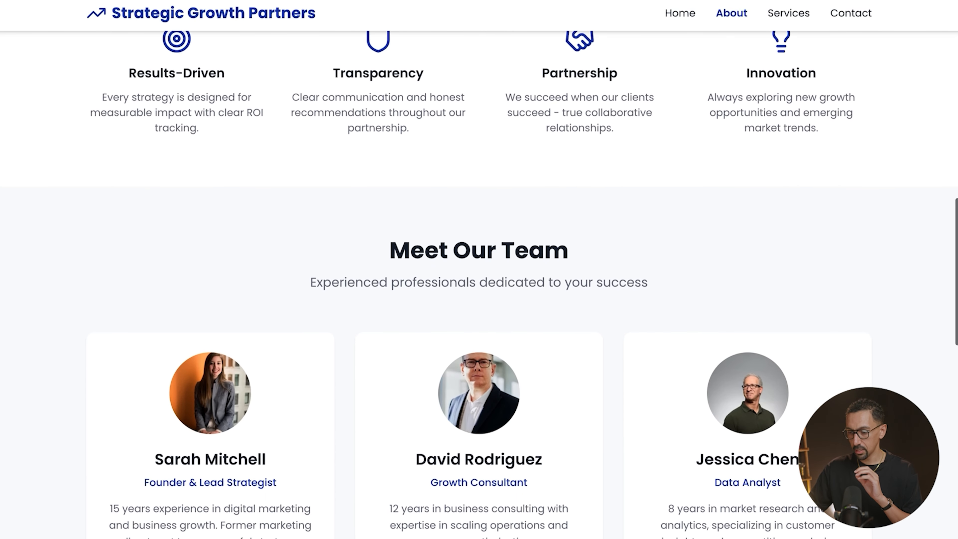
{"action": "scroll", "coordinate": [479, 264], "scroll_direction": "down", "scroll_amount": 9}
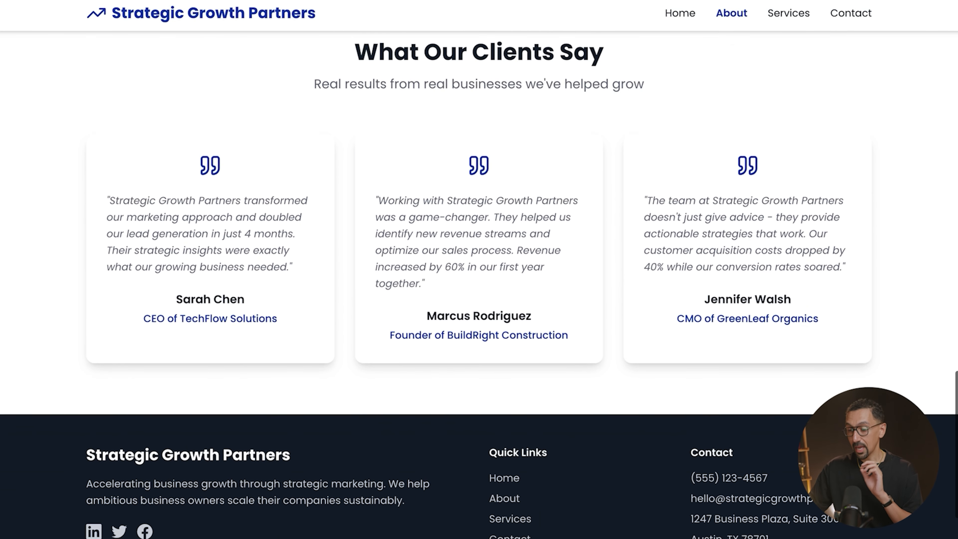